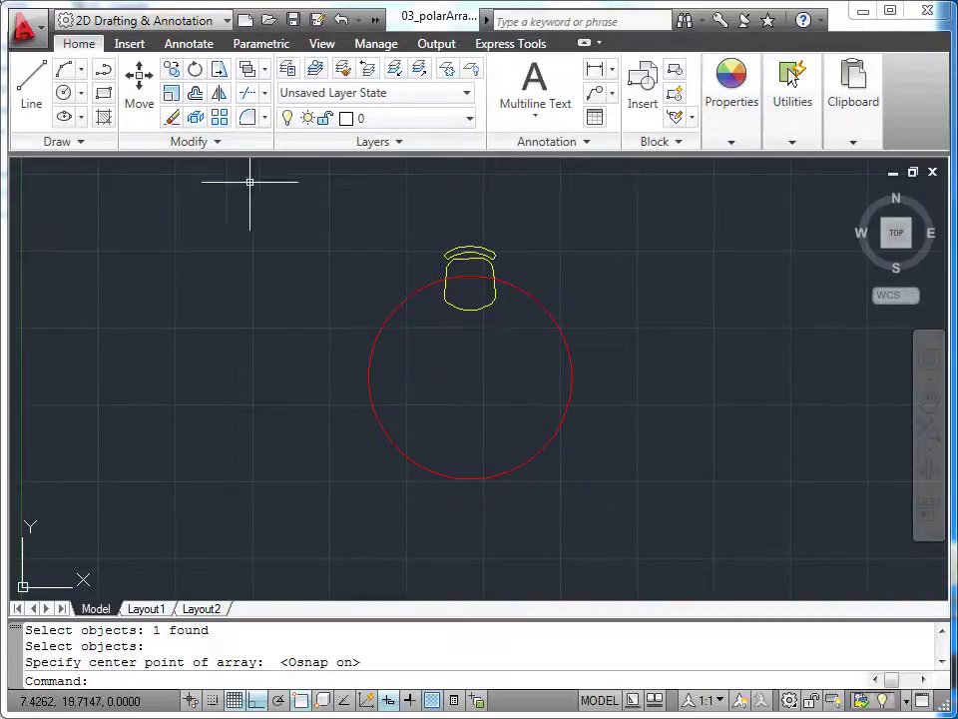
# - Start a polar array with the yellow chair as its object, ready to pick the centre
pyautogui.click(219, 127)
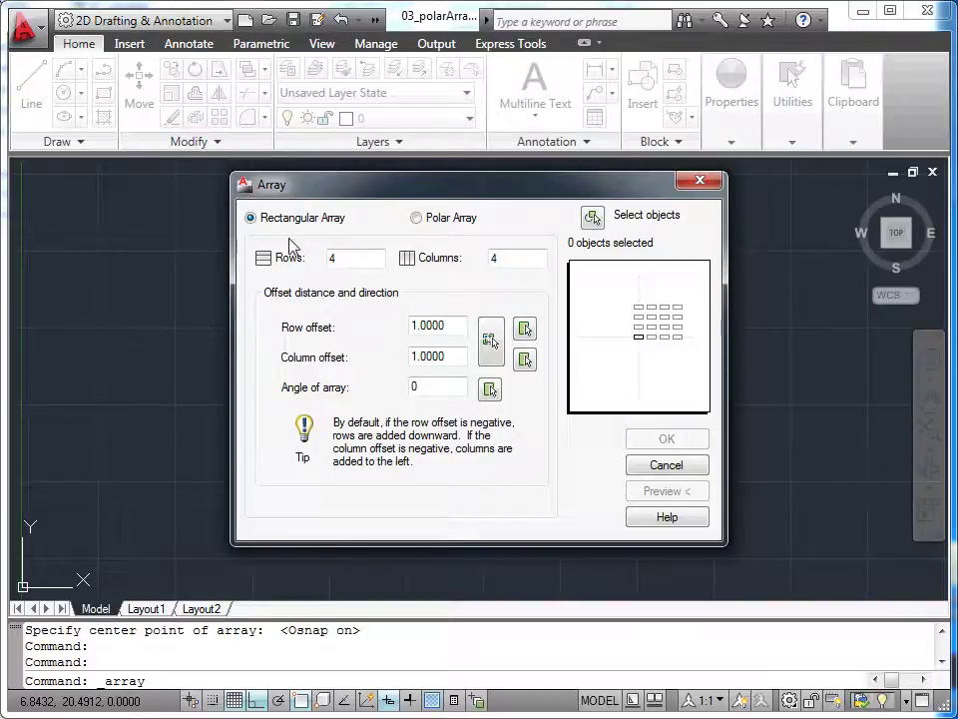
pyautogui.click(416, 217)
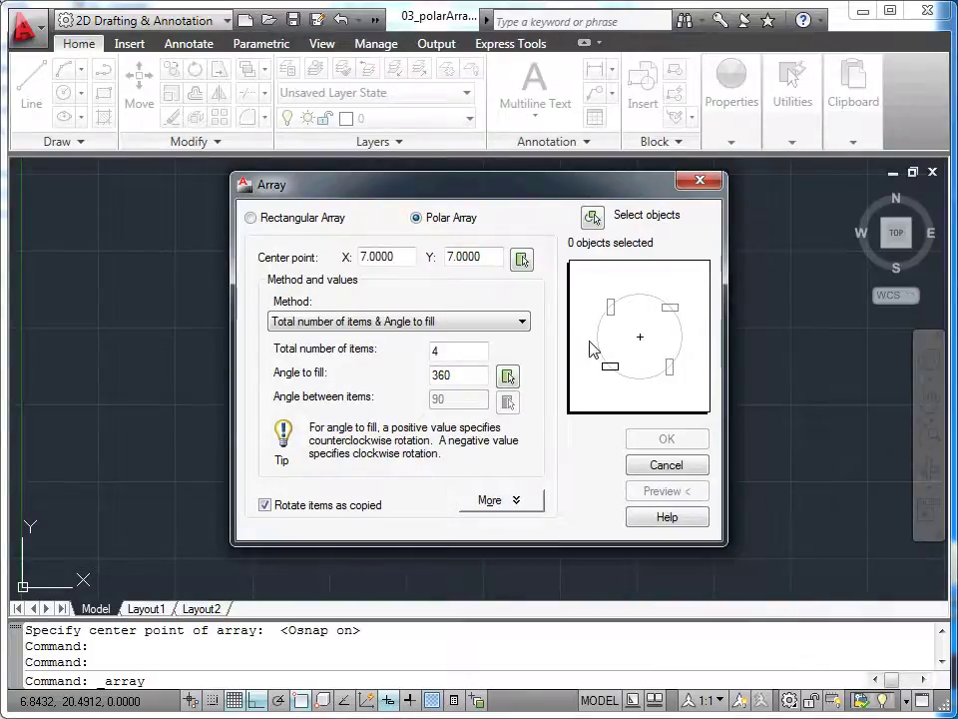
pyautogui.click(594, 219)
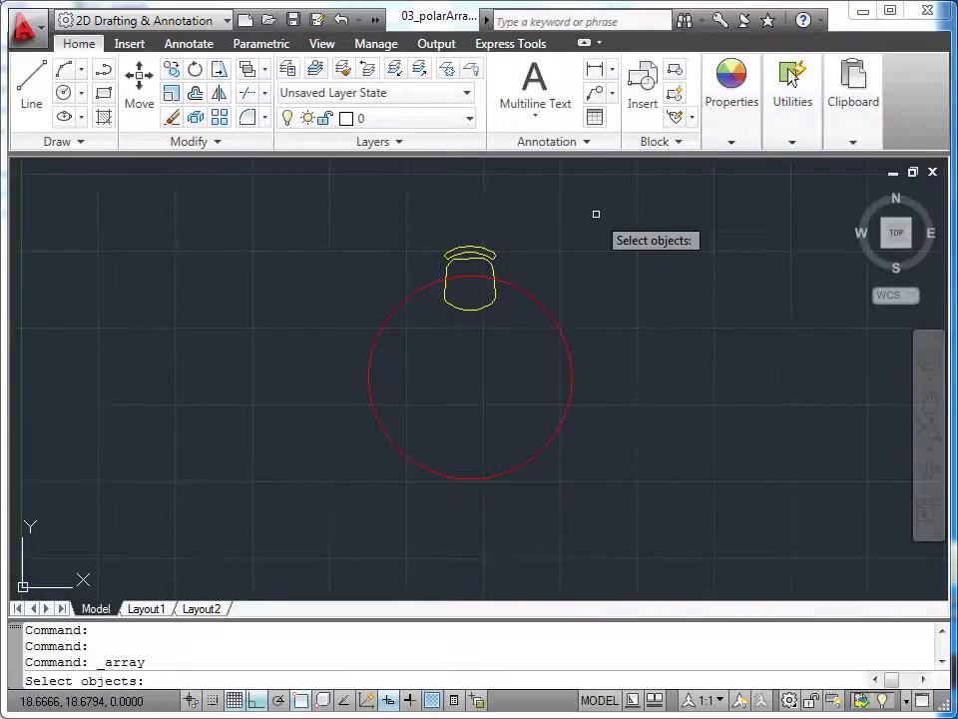
pyautogui.click(482, 252)
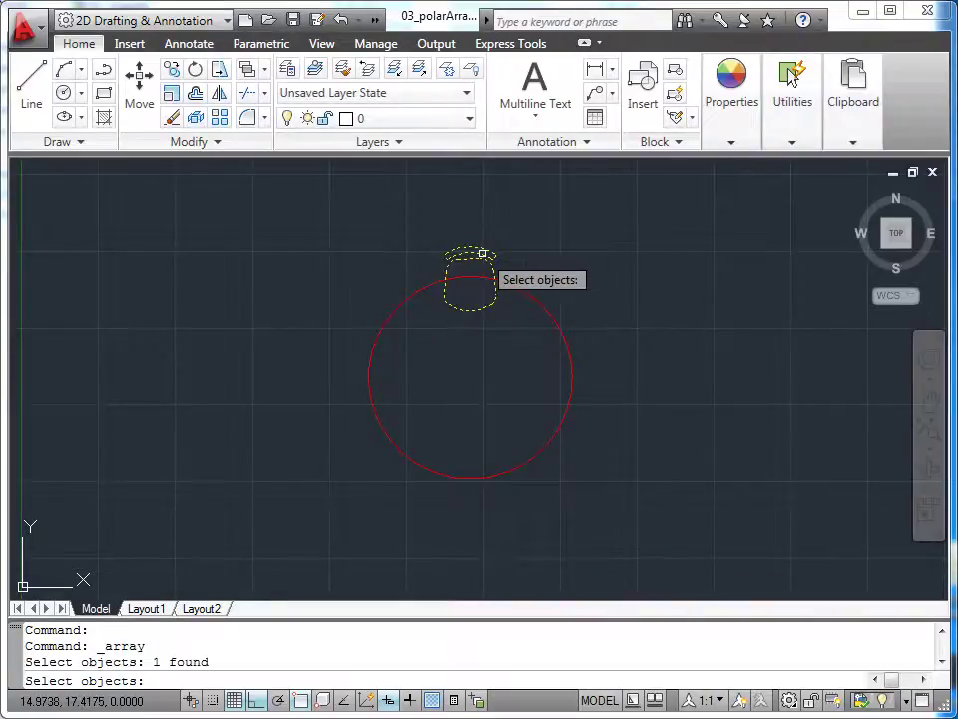
pyautogui.press('Return')
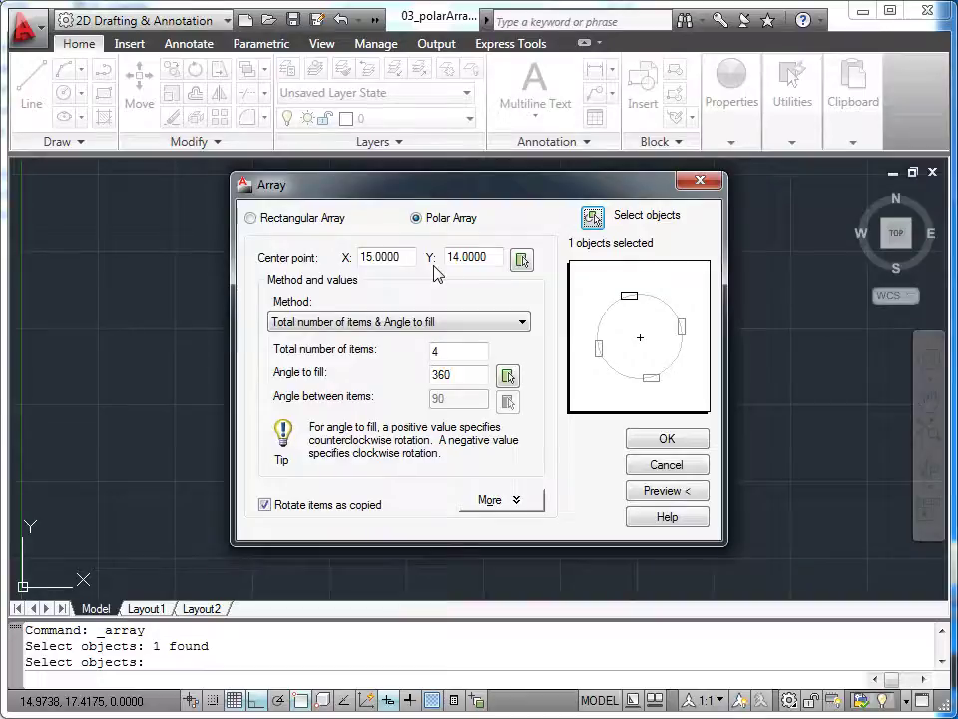
pyautogui.click(521, 260)
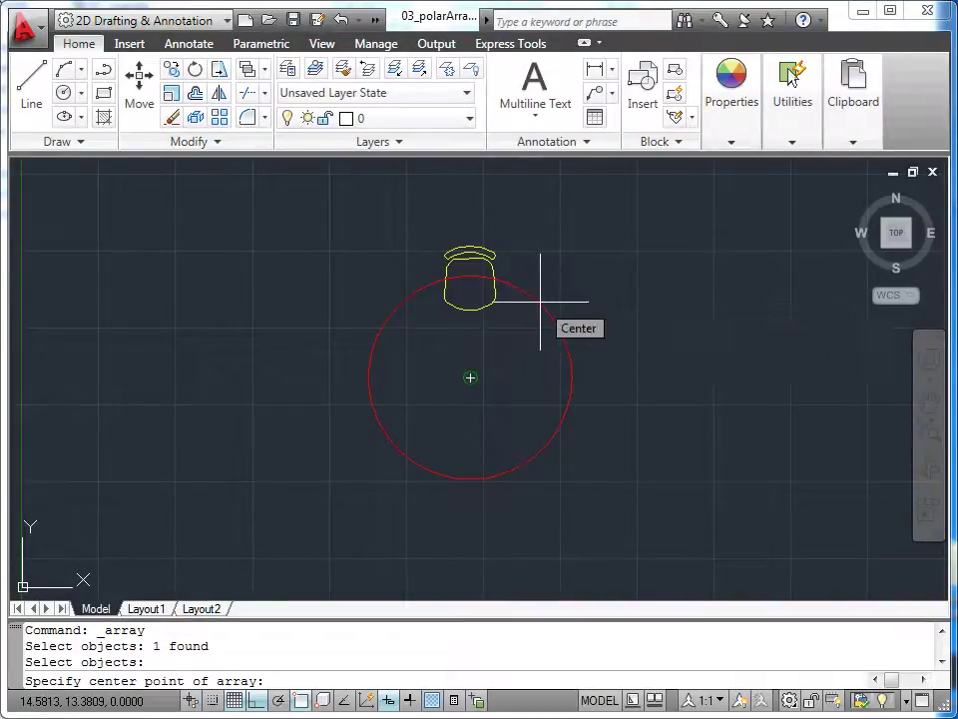
# - Centre the array on the table at X 14.5813, Y 13.3809, trying 90° fill before restoring 360°
pyautogui.click(540, 301)
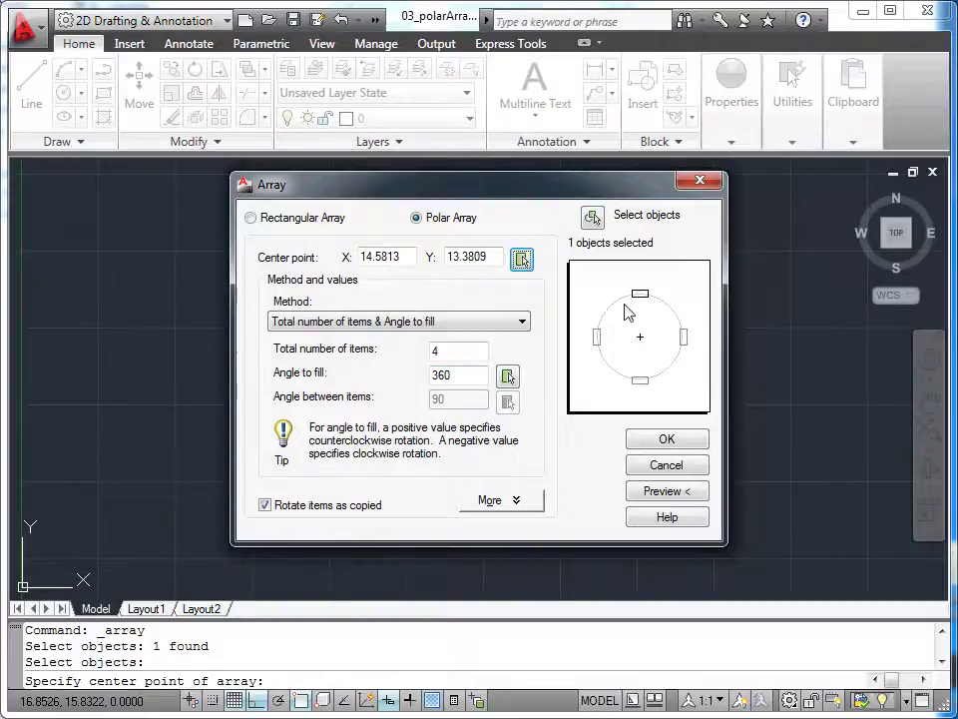
pyautogui.doubleClick(469, 379)
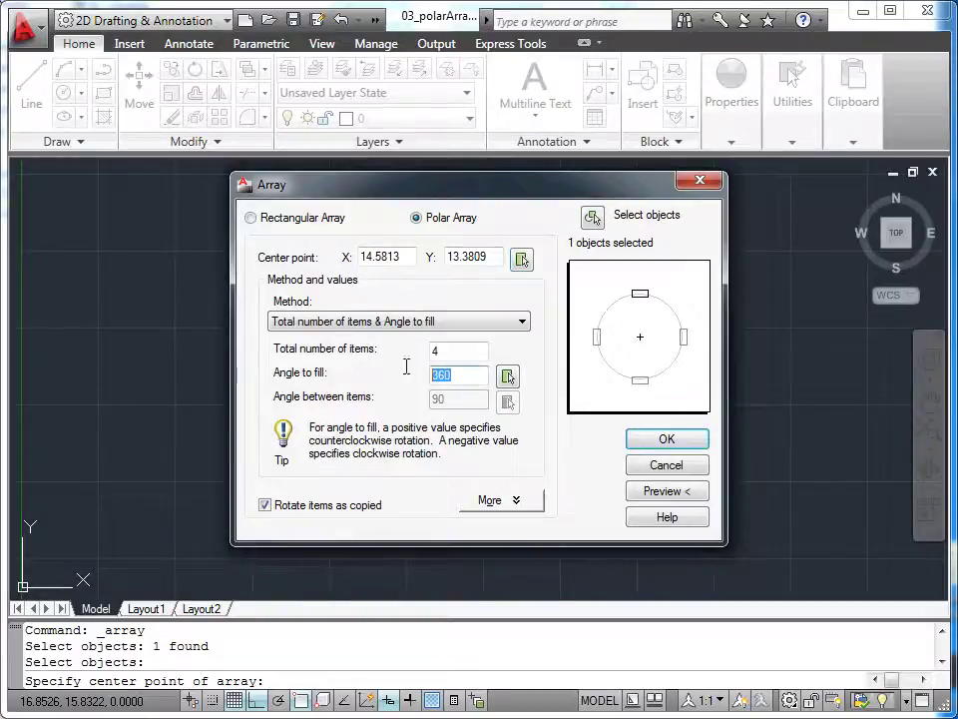
pyautogui.write('90')
pyautogui.press('Tab')
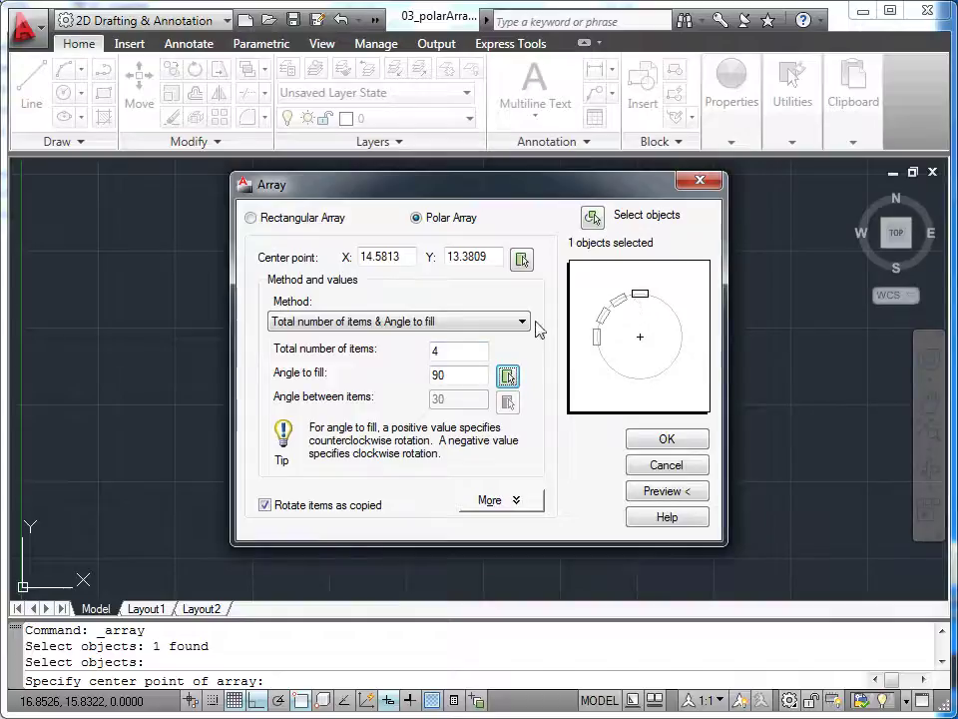
pyautogui.moveTo(455, 374); pyautogui.dragTo(376, 371)
pyautogui.write('360')
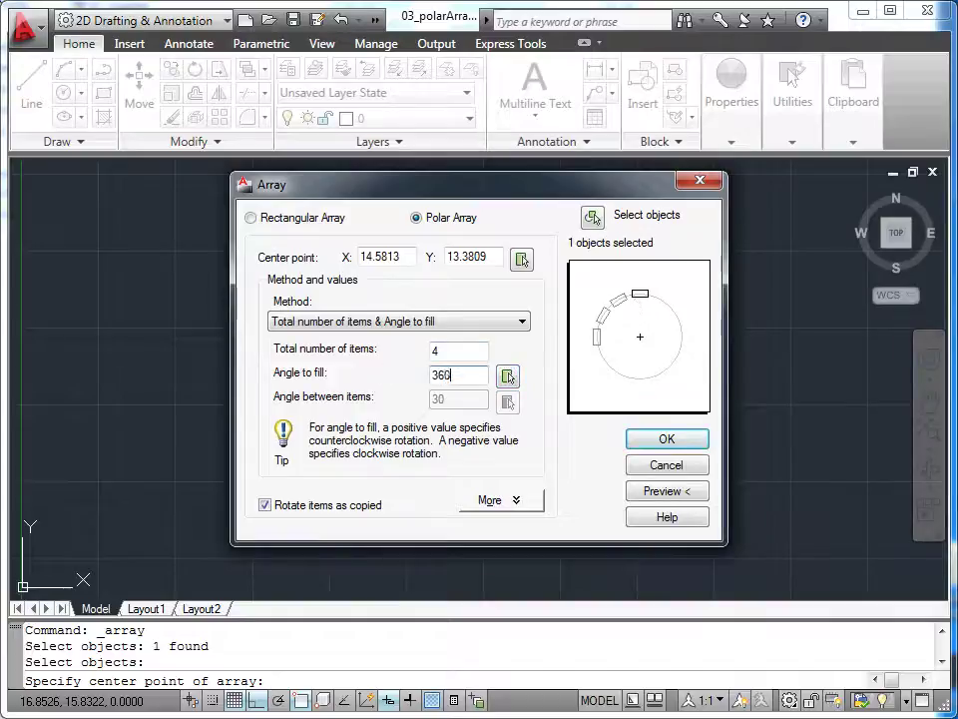
# - Preview the four-chair array, then raise the item count to 6 and preview again
pyautogui.click(667, 490)
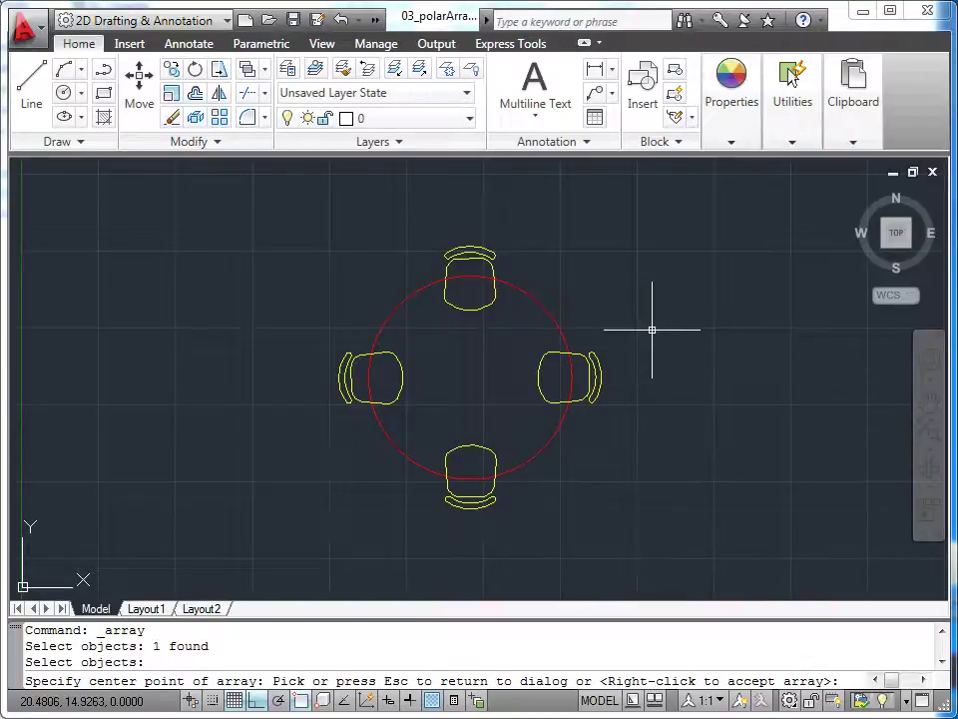
pyautogui.press('Escape')
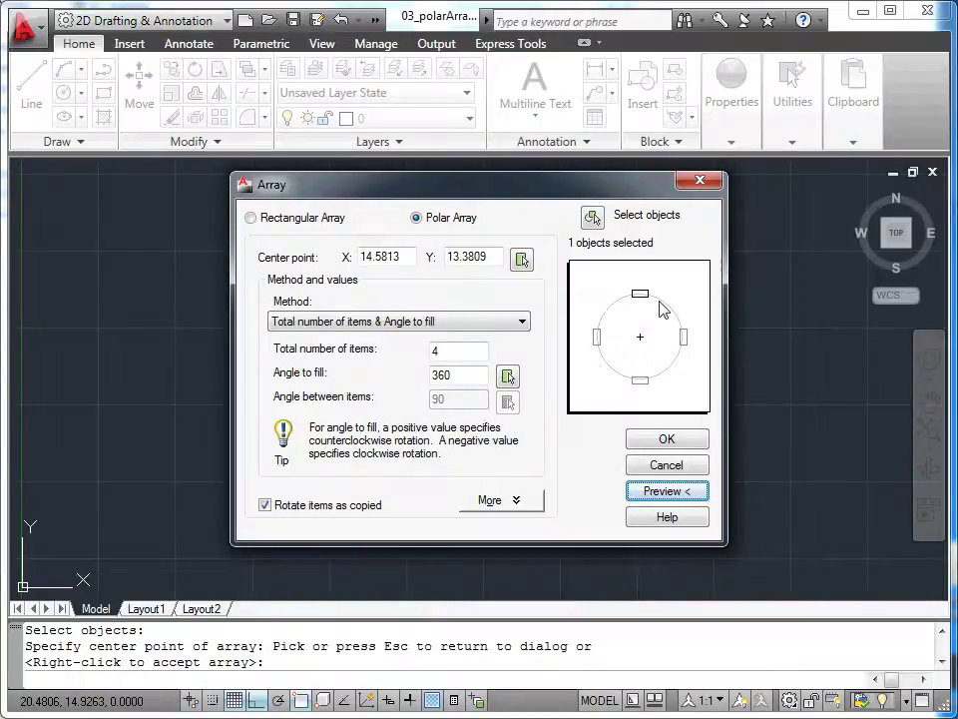
pyautogui.doubleClick(439, 351)
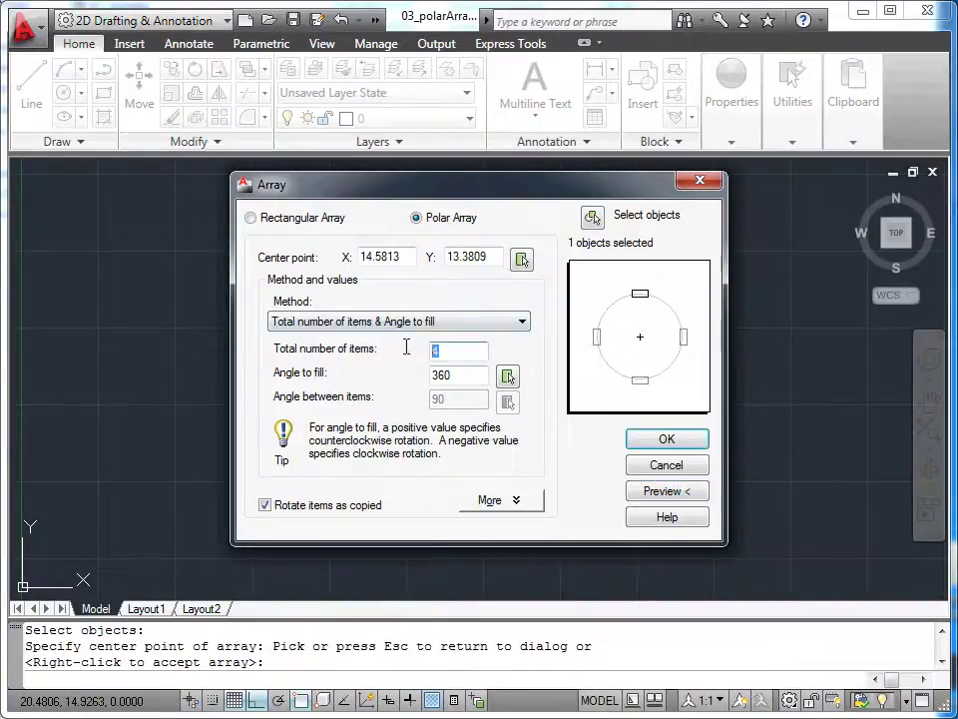
pyautogui.write('6')
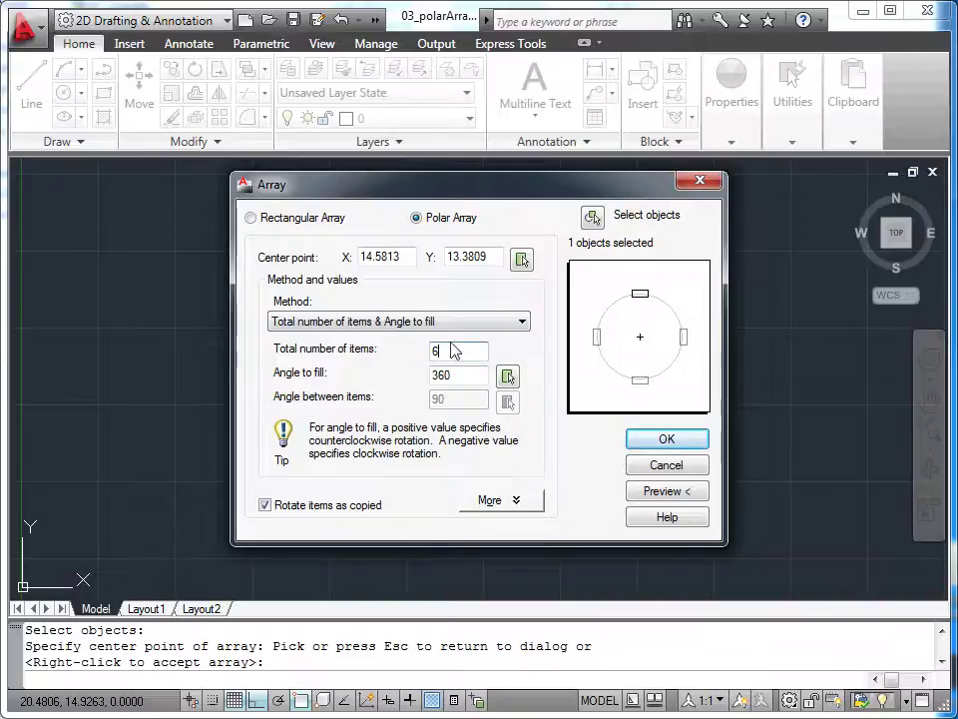
pyautogui.click(661, 490)
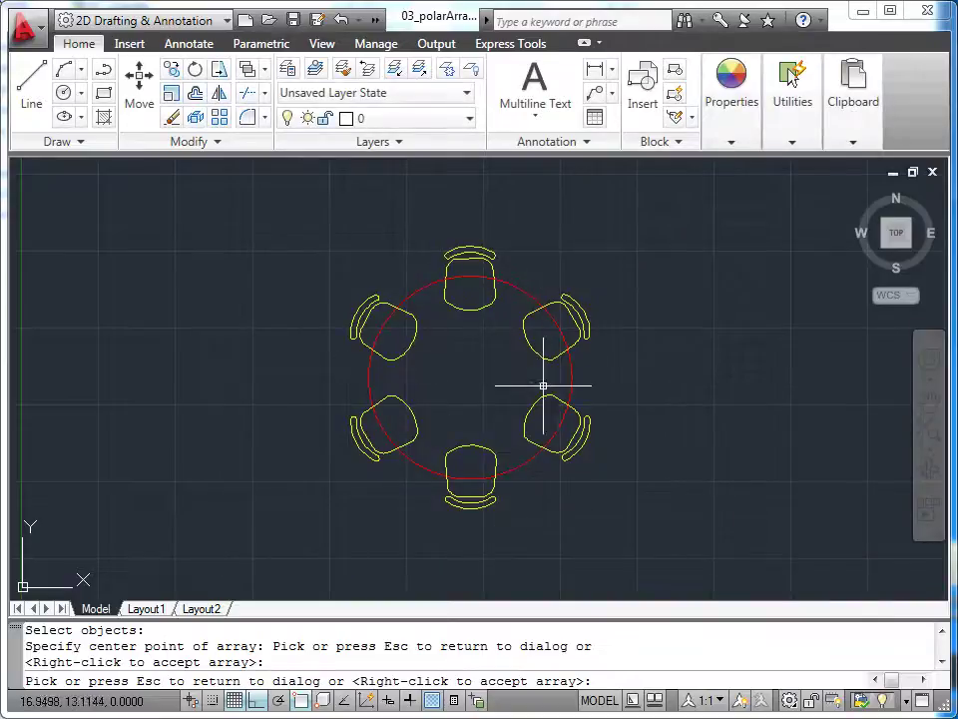
# - Accept the six-chair array and pan over to the green and yellow sprocket drawings
pyautogui.rightClick(630, 386)
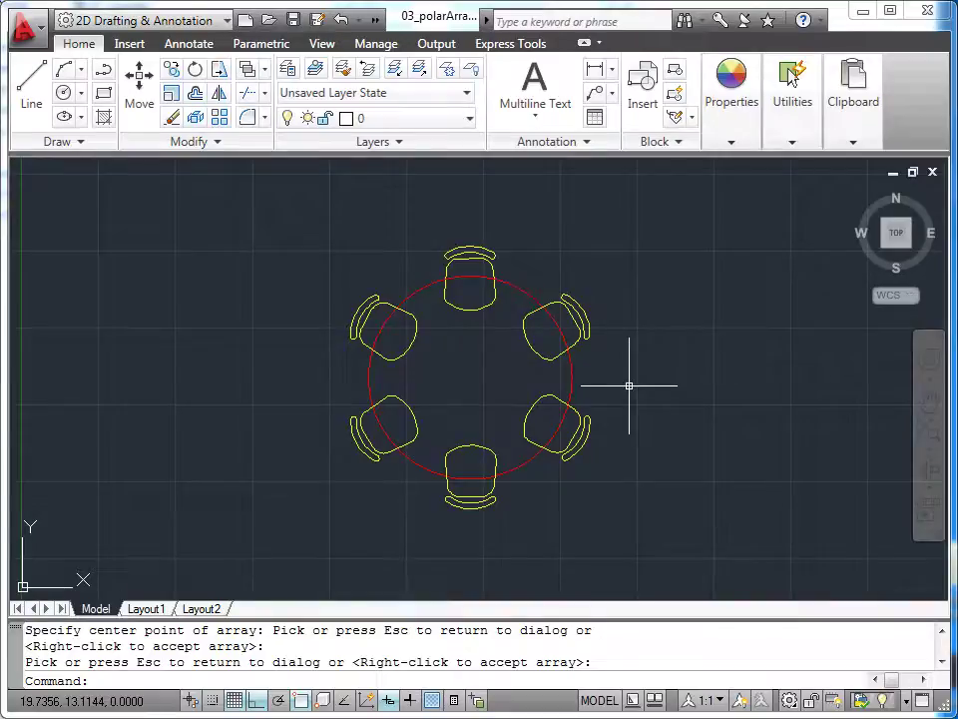
pyautogui.scroll(-4, 629, 386)
pyautogui.moveTo(692, 381); pyautogui.dragTo(380, 342, button='middle')
pyautogui.moveTo(558, 460); pyautogui.dragTo(436, 468, button='middle')
pyautogui.scroll(4, 455, 455)
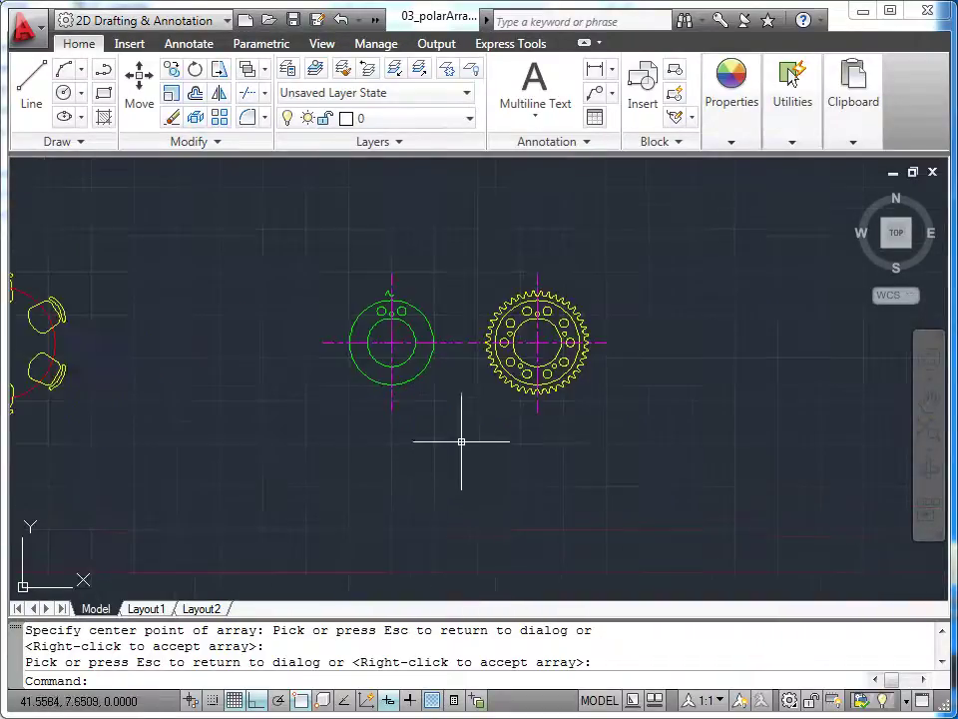
pyautogui.moveTo(477, 421)
pyautogui.mouseDown(button='middle')
pyautogui.moveTo(478, 466)
pyautogui.moveTo(477, 453)
pyautogui.moveTo(491, 496)
pyautogui.mouseUp(button='middle')
pyautogui.scroll(2, 466, 464)
pyautogui.moveTo(491, 500); pyautogui.dragTo(491, 499, button='middle')
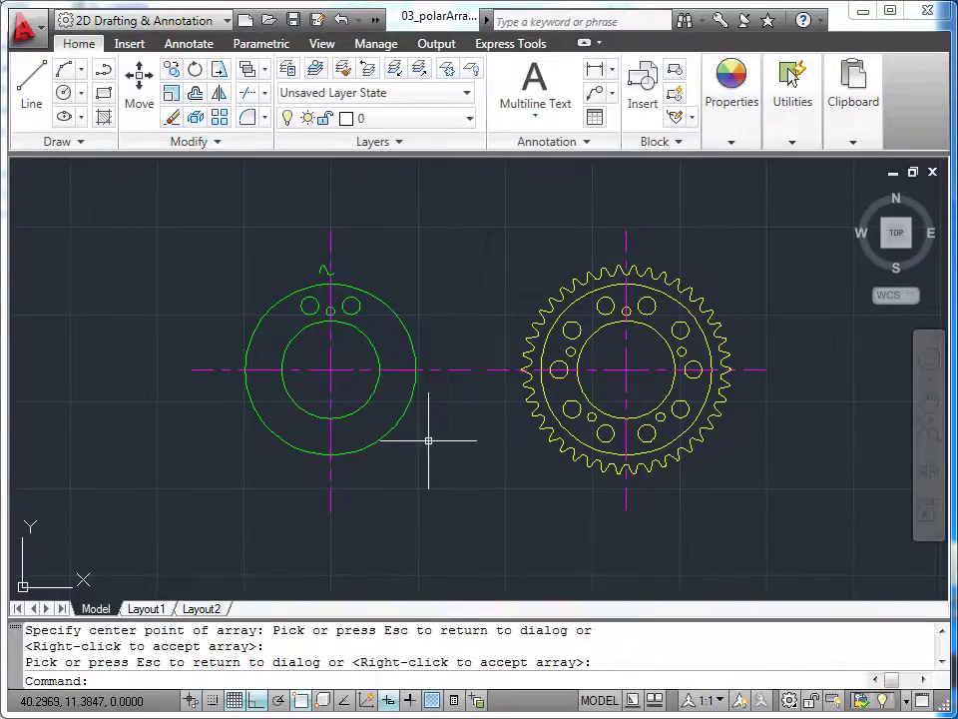
# - Start a polar array of the green sprocket's outer circle and its three top holes
pyautogui.click(220, 118)
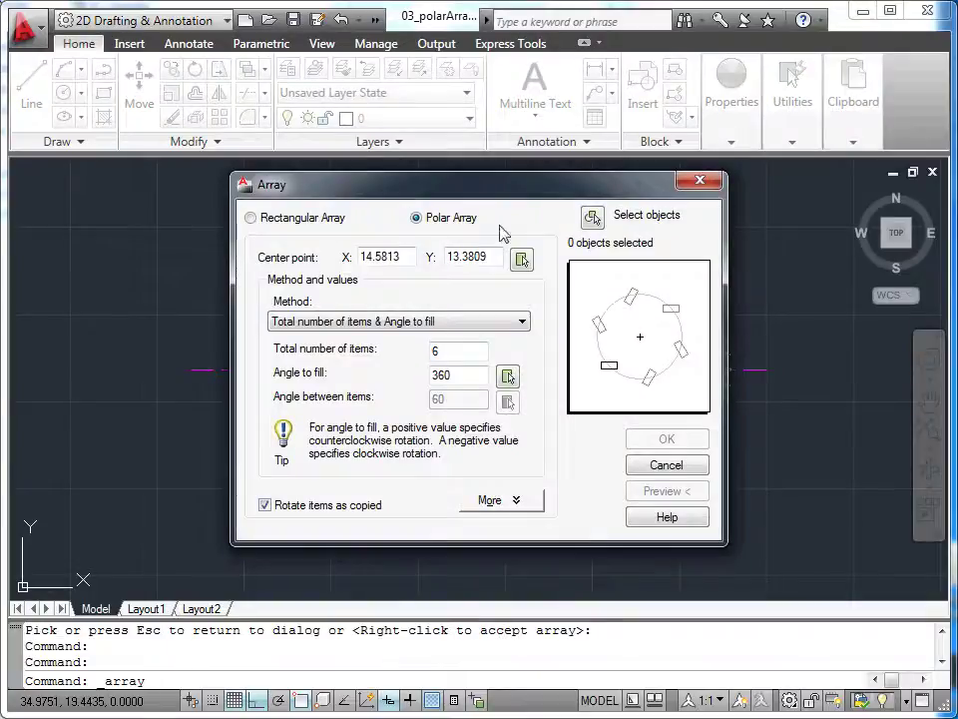
pyautogui.click(592, 219)
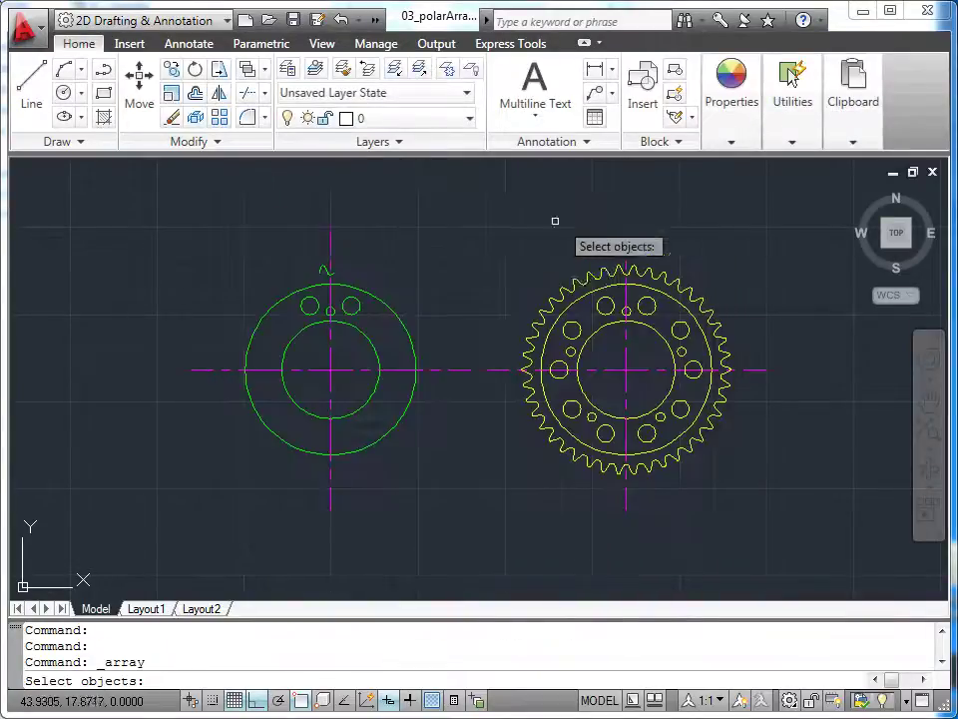
pyautogui.click(297, 299)
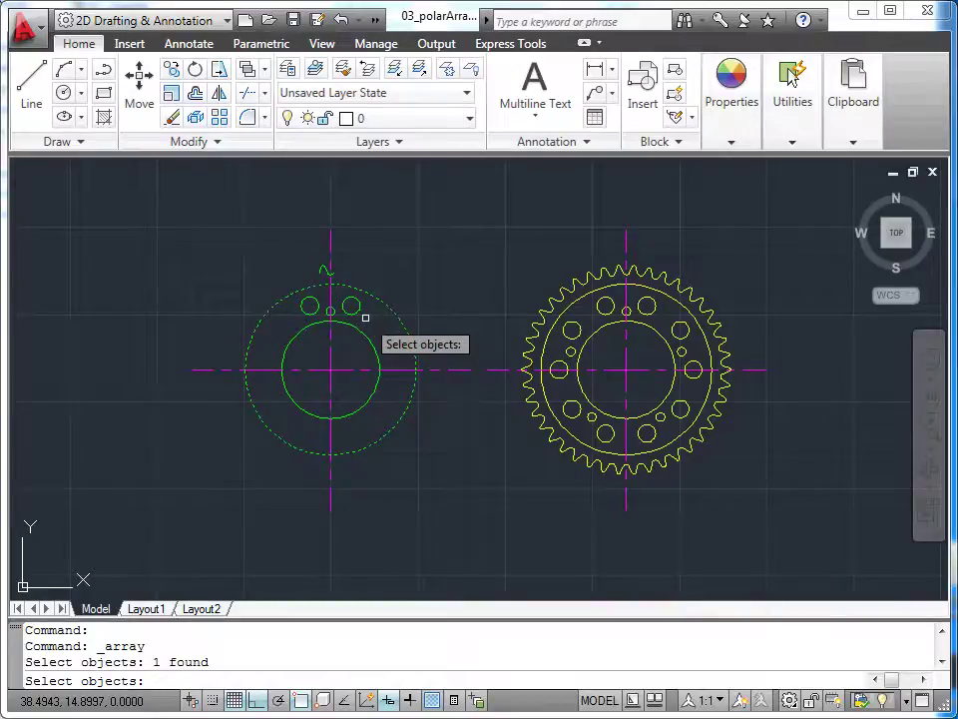
pyautogui.click(282, 285)
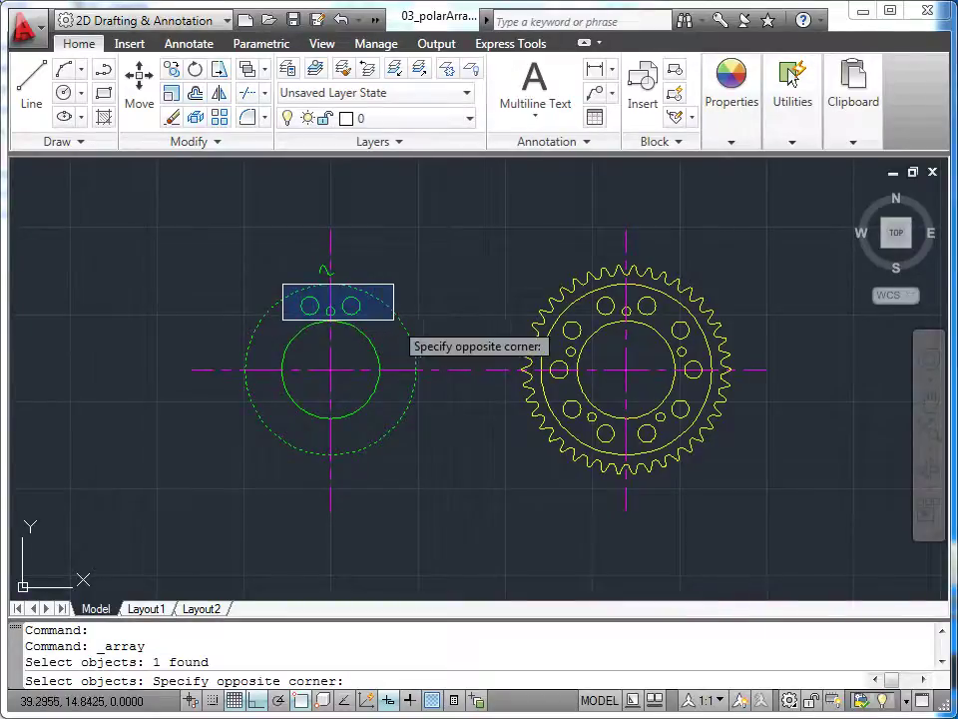
pyautogui.click(393, 319)
pyautogui.press('Return')
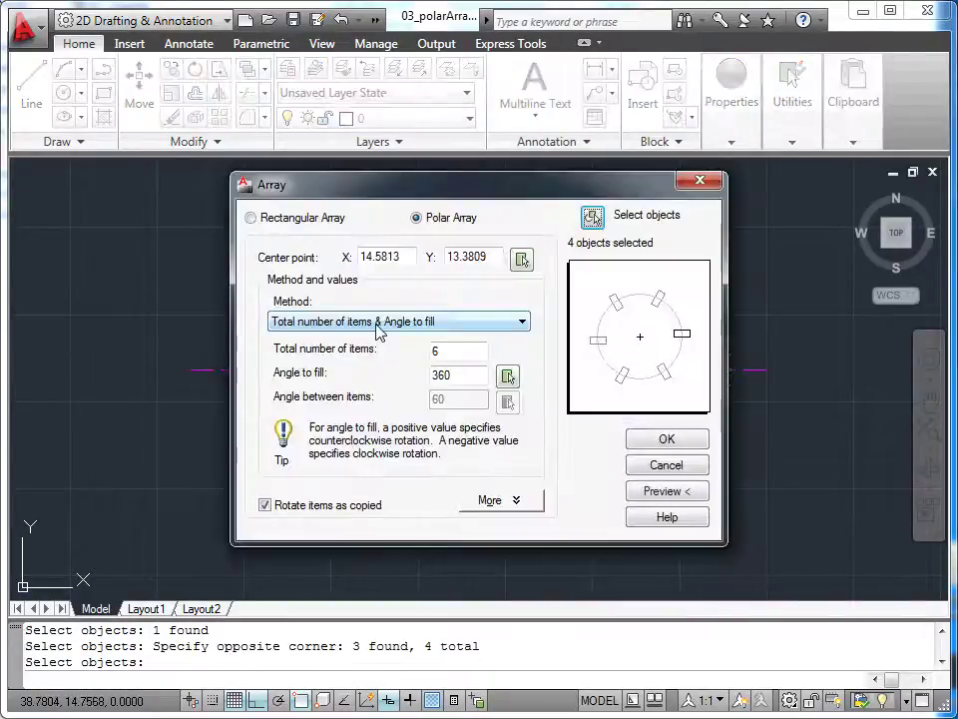
# - Centre the array on the green sprocket and preview 5 copies of the hole group
pyautogui.click(521, 259)
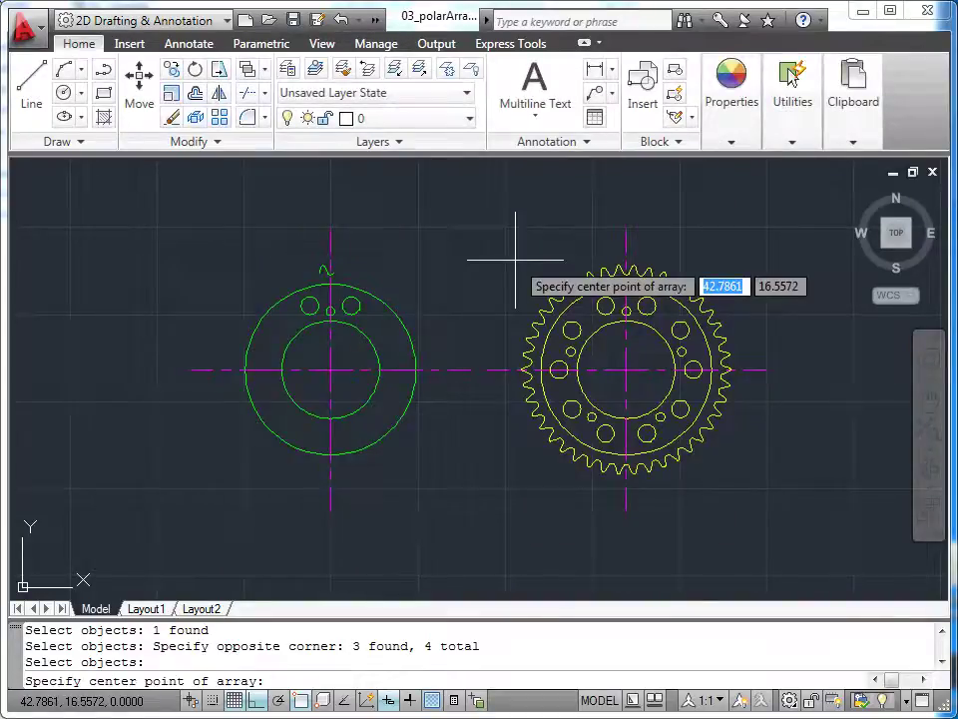
pyautogui.click(381, 303)
pyautogui.doubleClick(449, 351)
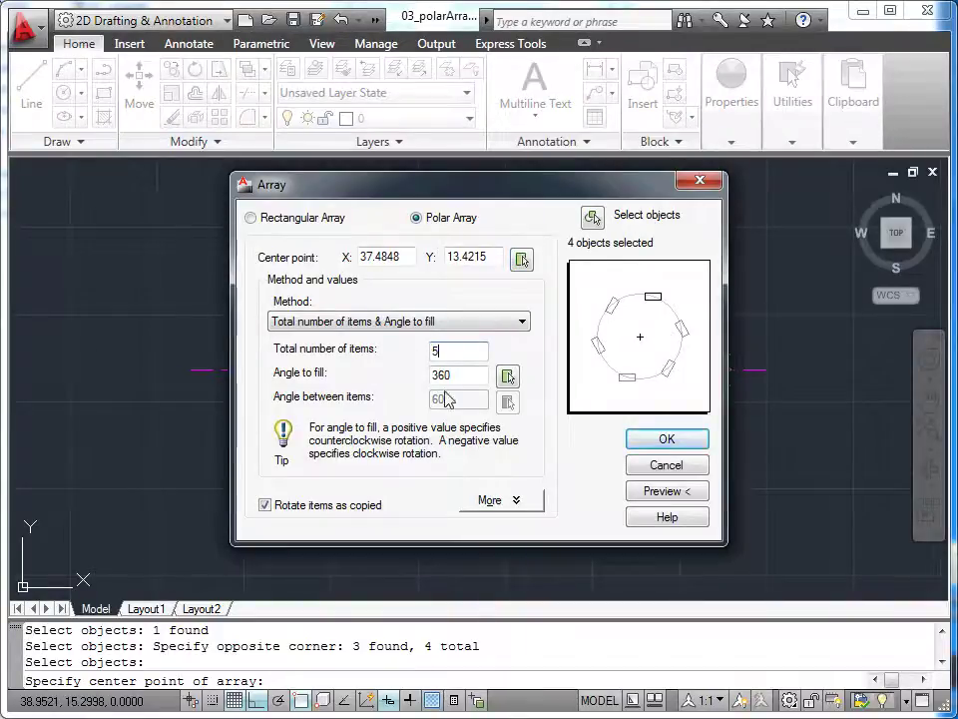
pyautogui.write('5')
pyautogui.click(651, 491)
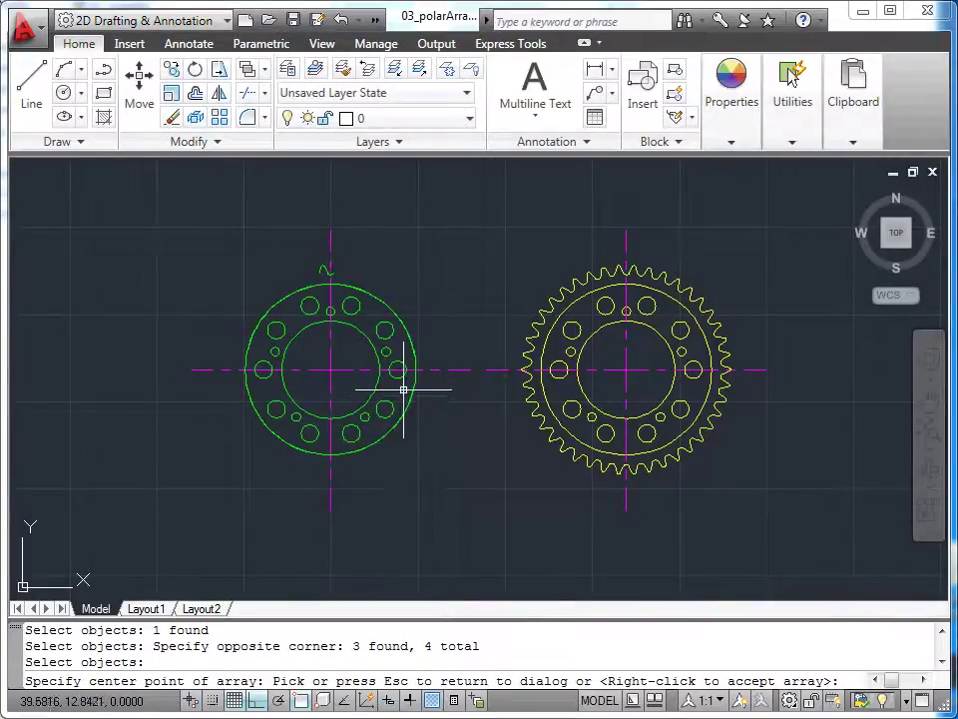
pyautogui.rightClick(466, 409)
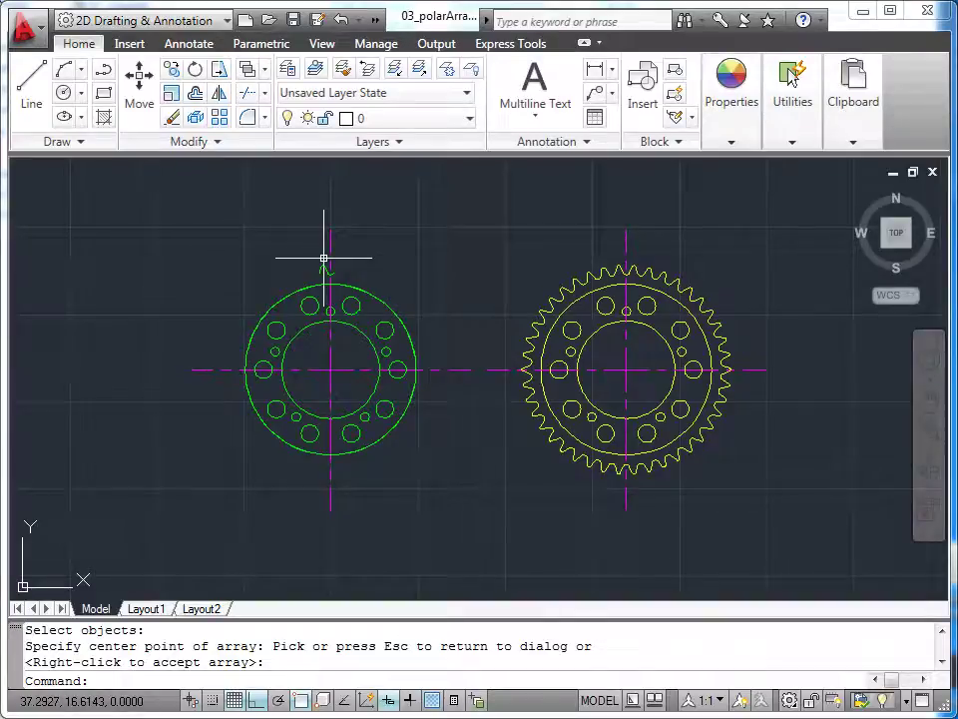
# - Start a polar array of the green sprocket's single tooth, window-selecting its four pieces
pyautogui.click(219, 118)
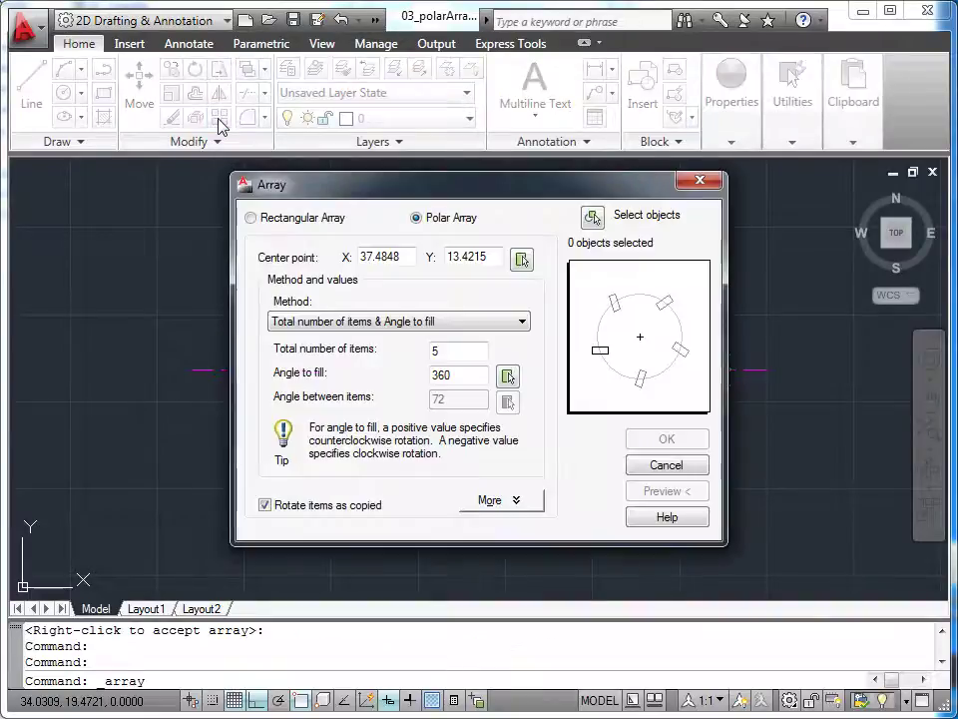
pyautogui.click(592, 220)
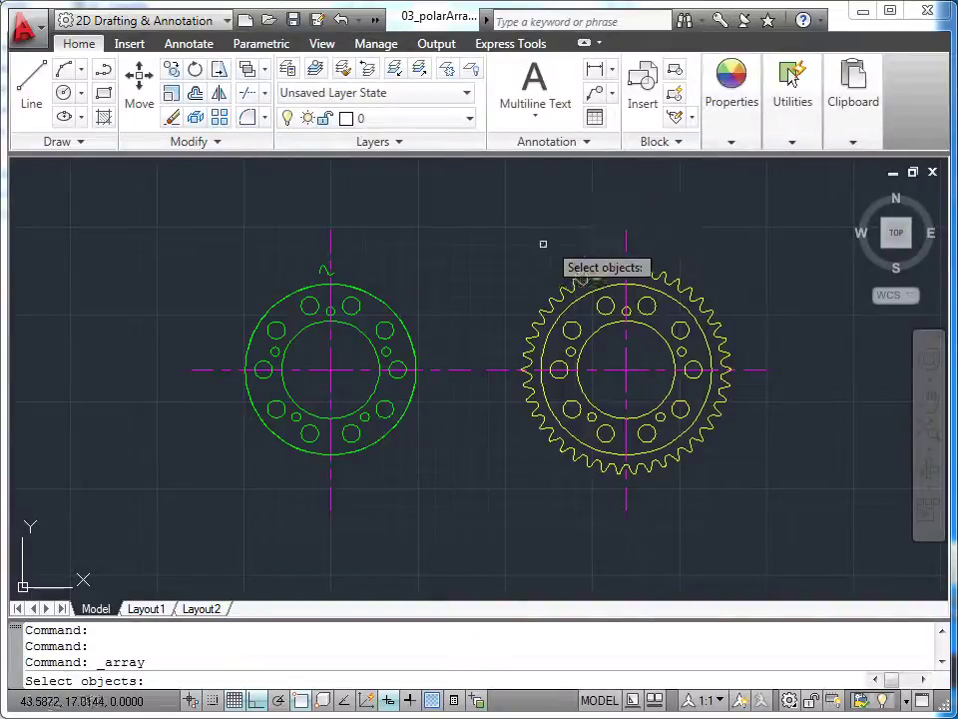
pyautogui.click(299, 242)
pyautogui.click(355, 277)
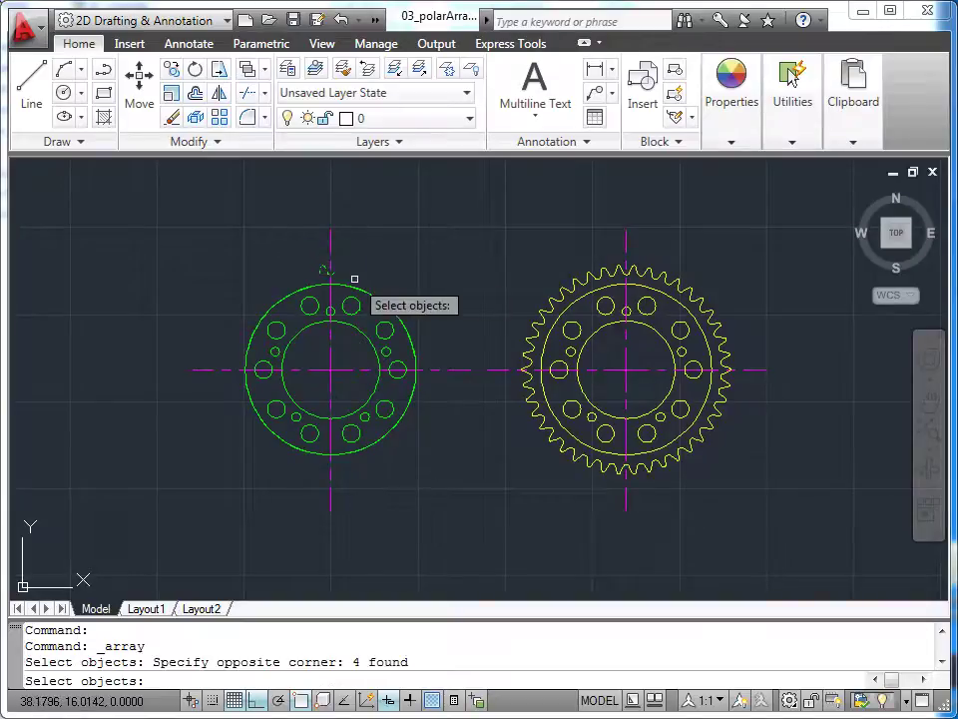
pyautogui.press('Return')
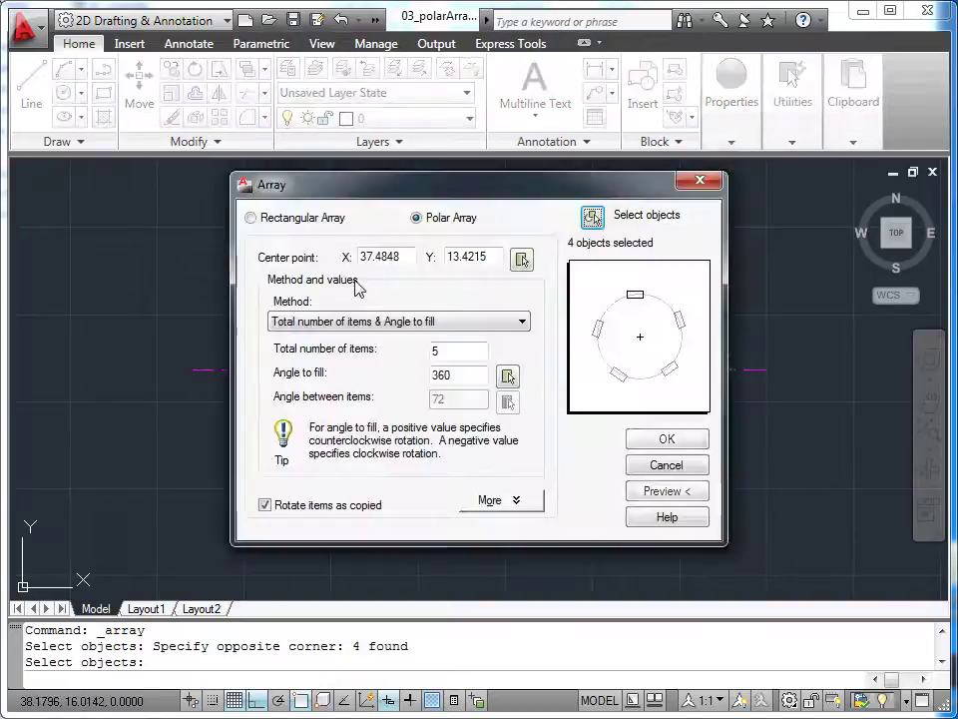
# - Centre the tooth array on the green sprocket, set 42 items, and accept the ring
pyautogui.click(521, 259)
pyautogui.click(387, 290)
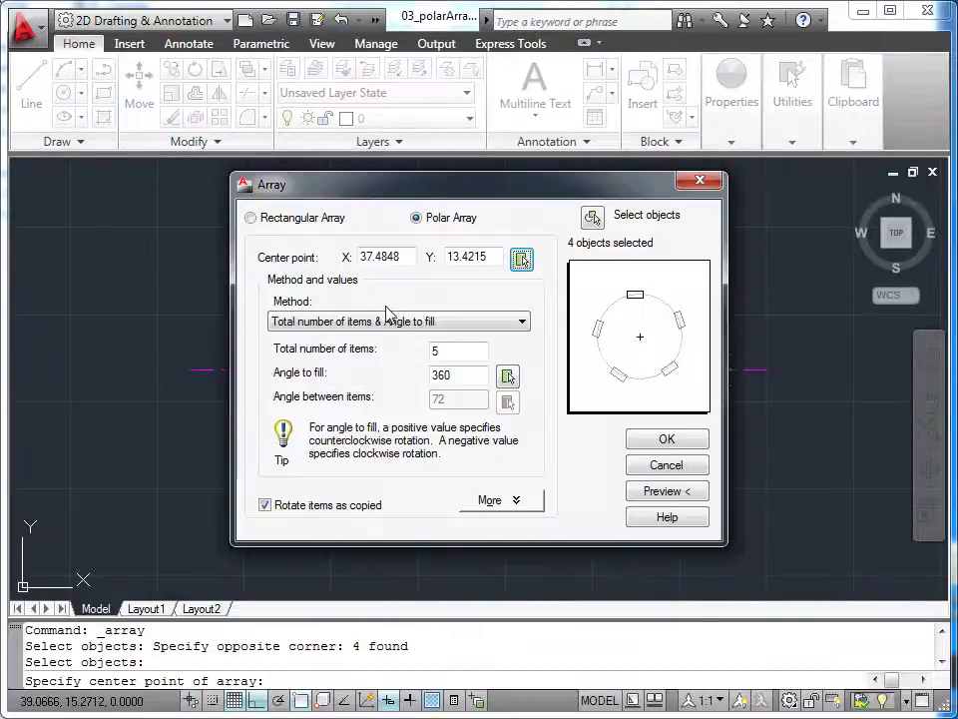
pyautogui.doubleClick(449, 349)
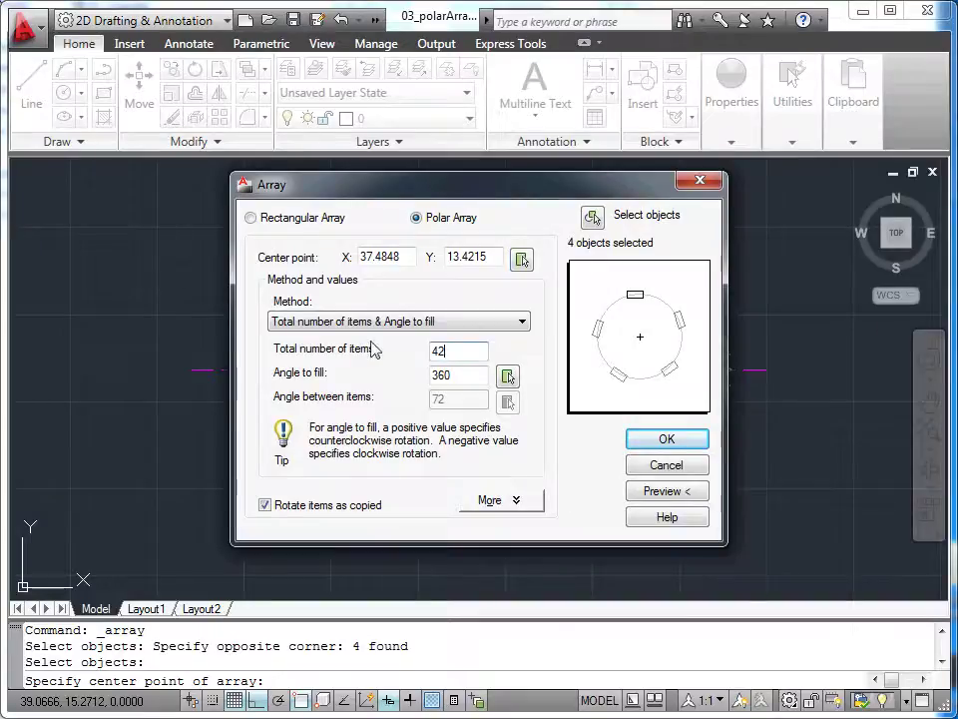
pyautogui.click(671, 488)
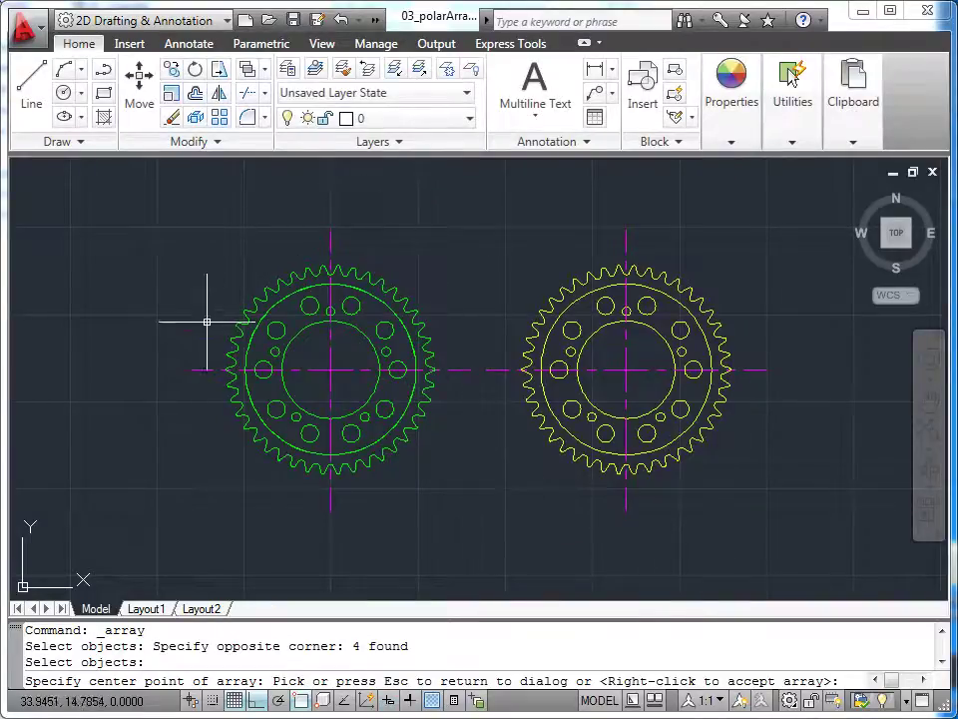
pyautogui.rightClick(462, 407)
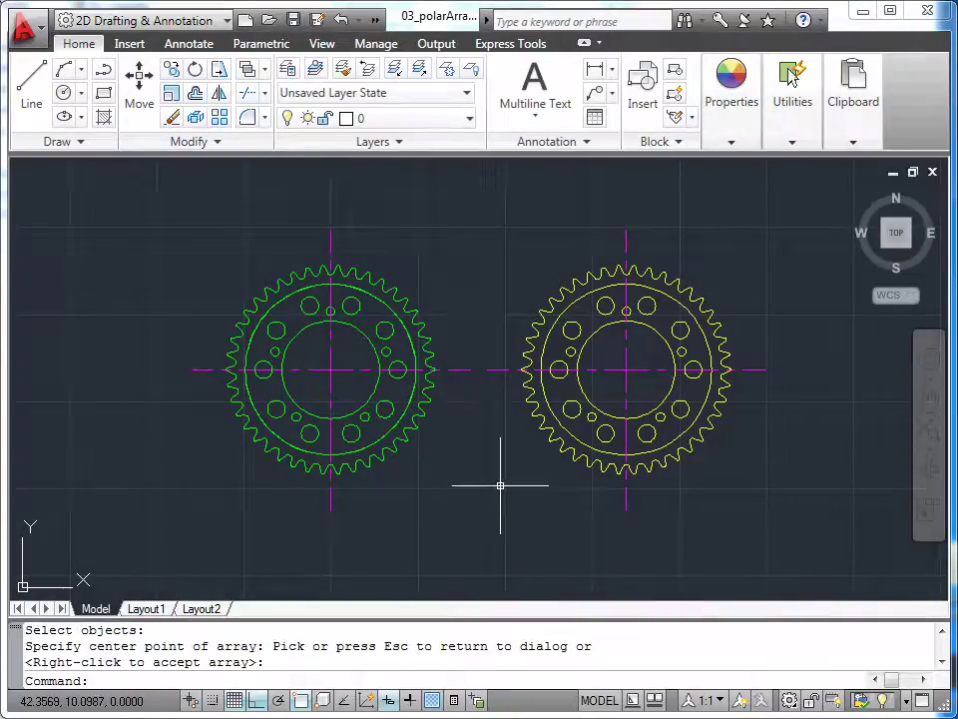